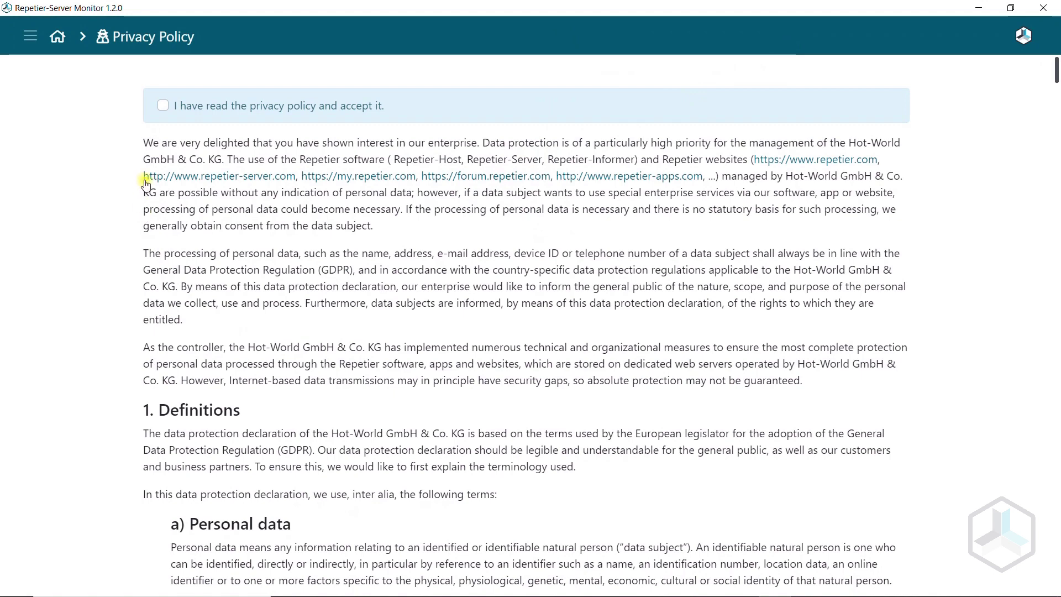
Accept the privacy policy and start adding a new server in the Repetier-Server list.
left_click(164, 108)
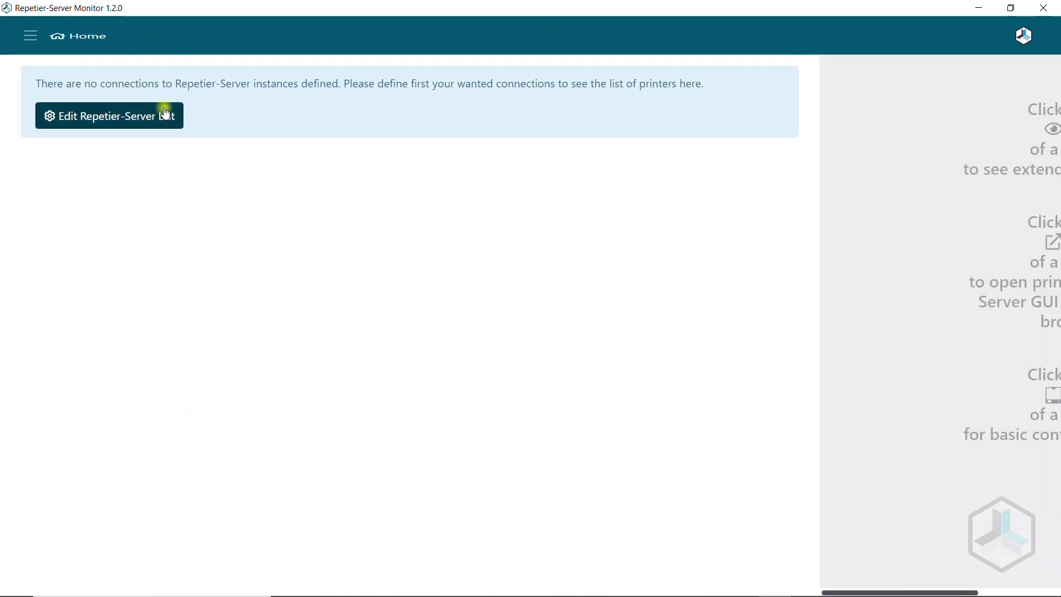
left_click(115, 116)
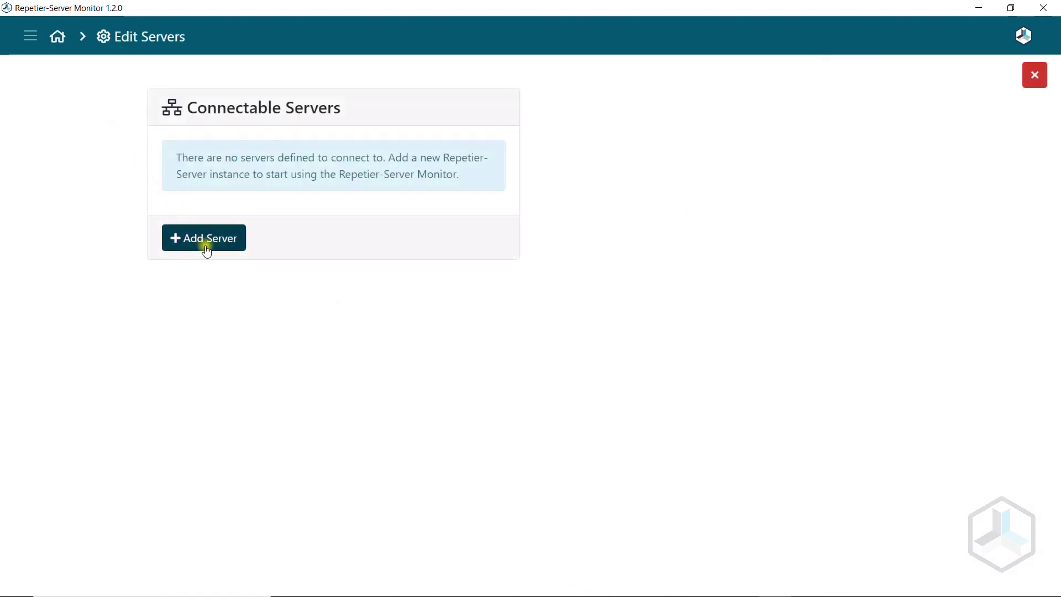
left_click(206, 248)
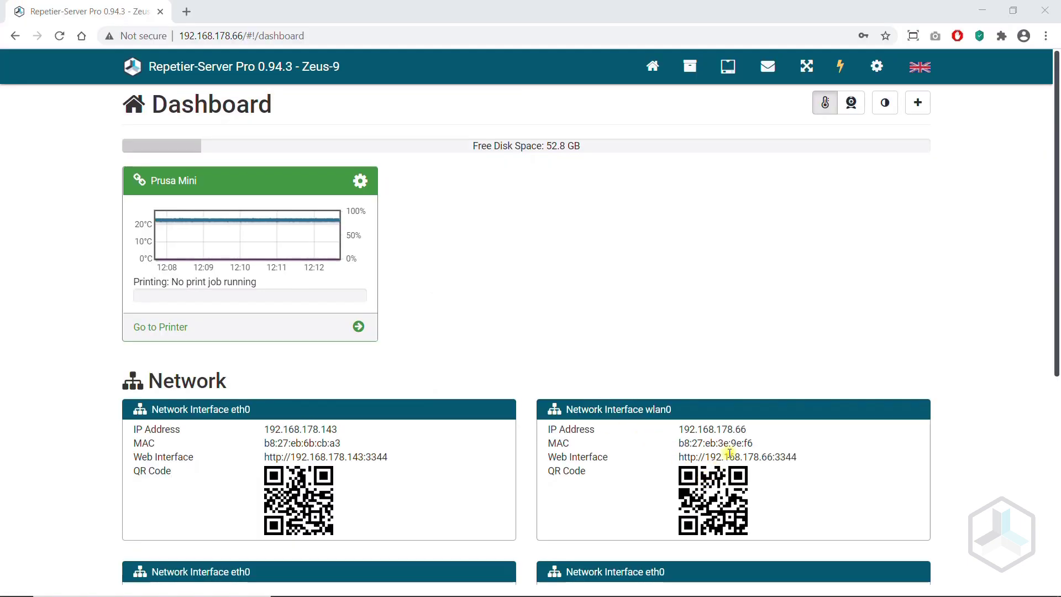
Switch to the Repetier-Server dashboard in the browser and copy the IP address of network interface wlan0.
left_click_drag(746, 431, 677, 421)
key("ctrl+c")
right_click(690, 429)
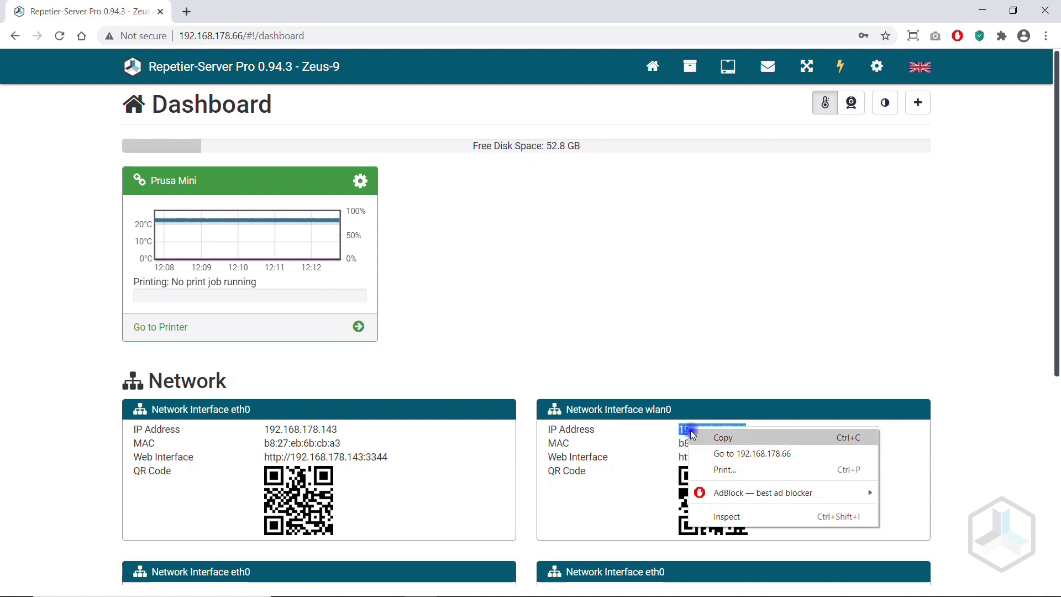
left_click(712, 438)
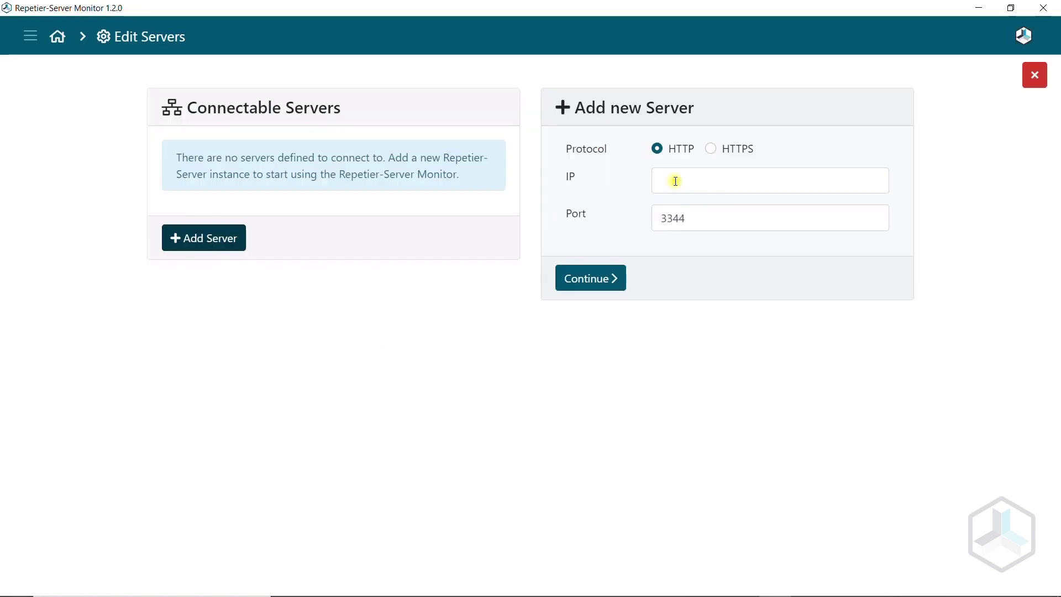
Back in Repetier-Server Monitor, set the new server's IP to 192.168.178.66 and continue to the login form.
left_click(674, 181)
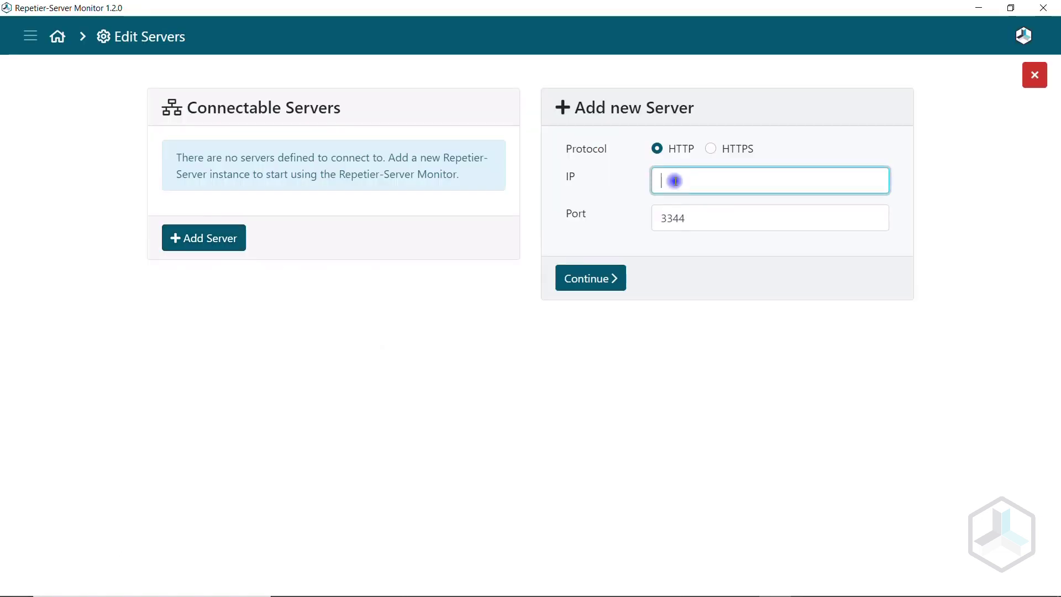
key("ctrl+v")
left_click(591, 277)
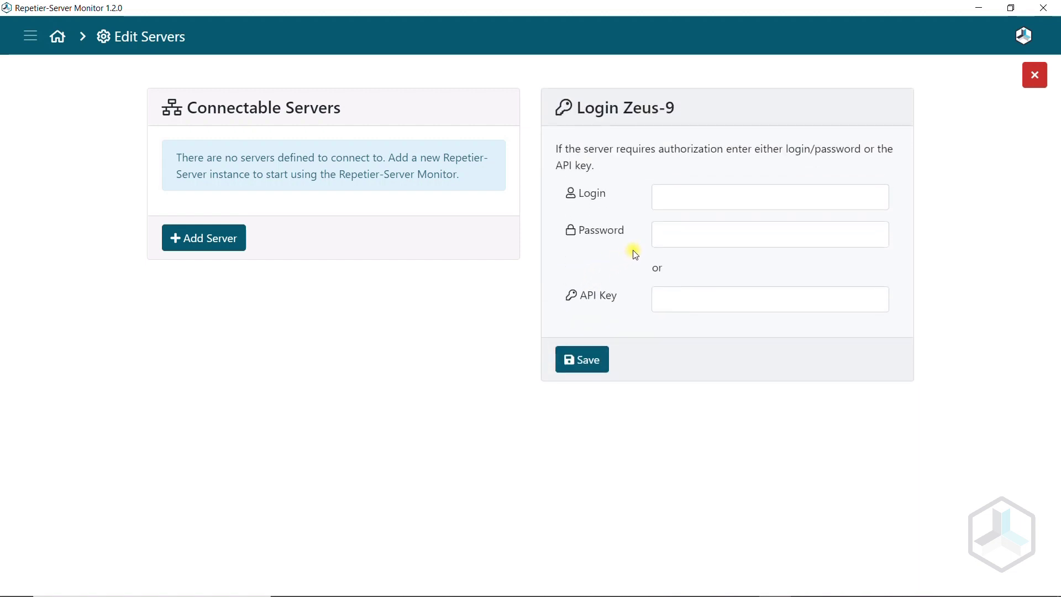
left_click(679, 200)
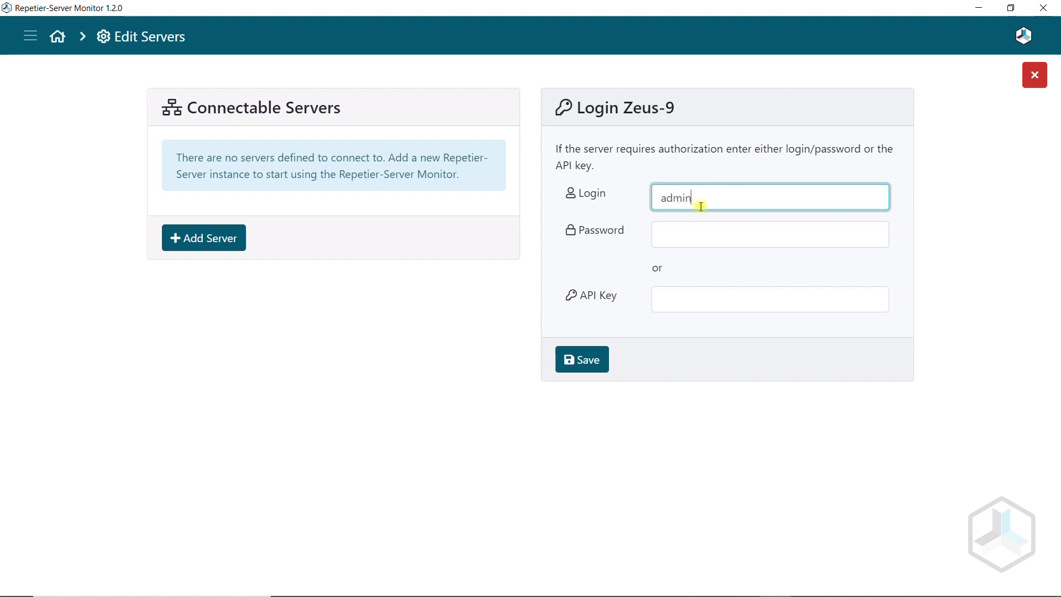
left_click(701, 227)
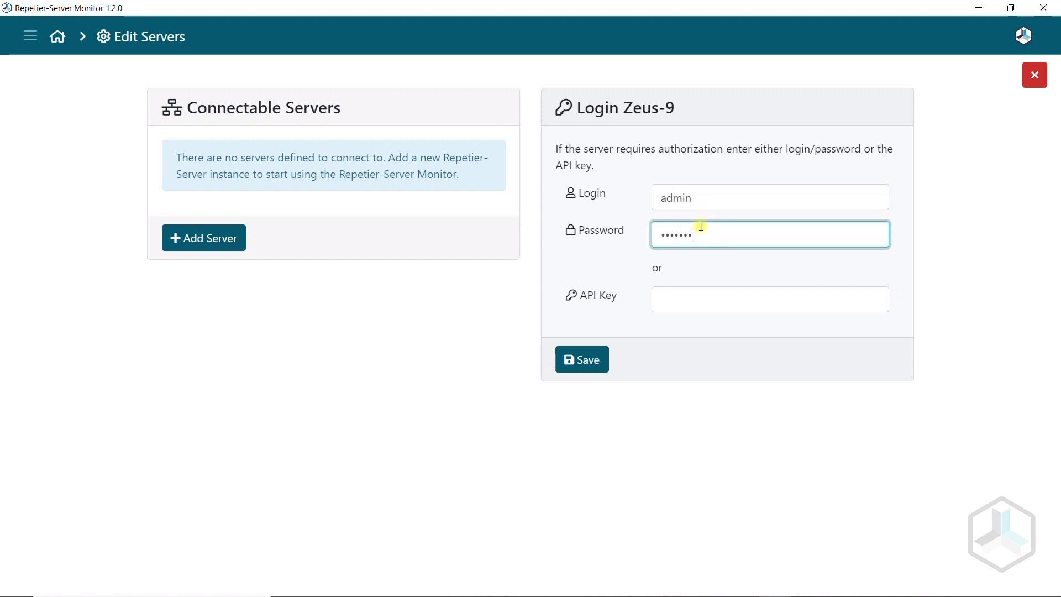
left_click_drag(701, 200, 657, 202)
key("BackSpace")
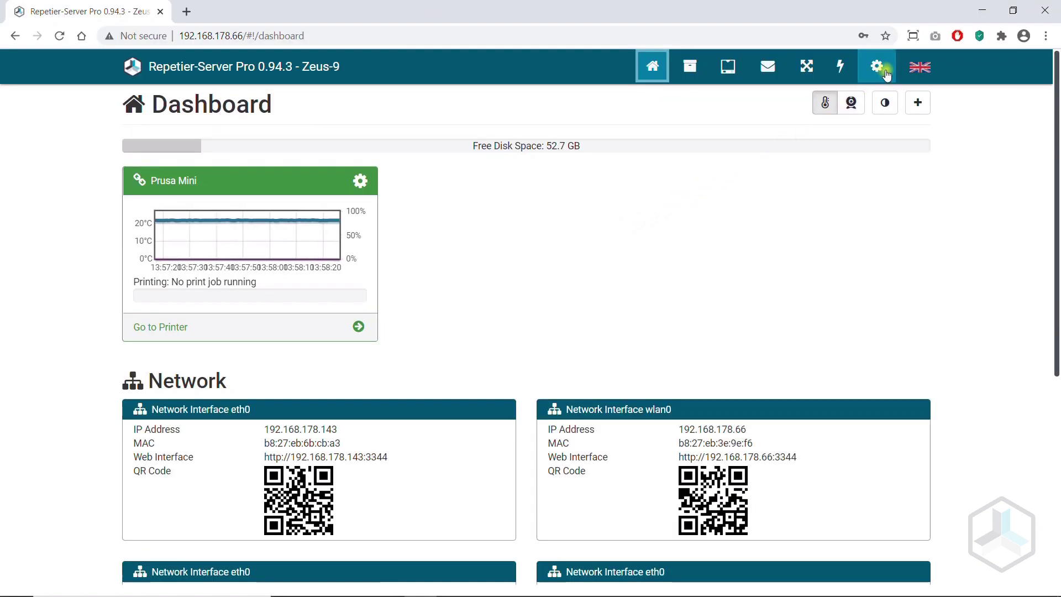
Switch to Repetier-Server in the browser and copy the current API key from the Connectivity page of the global settings.
left_click(877, 67)
left_click(814, 129)
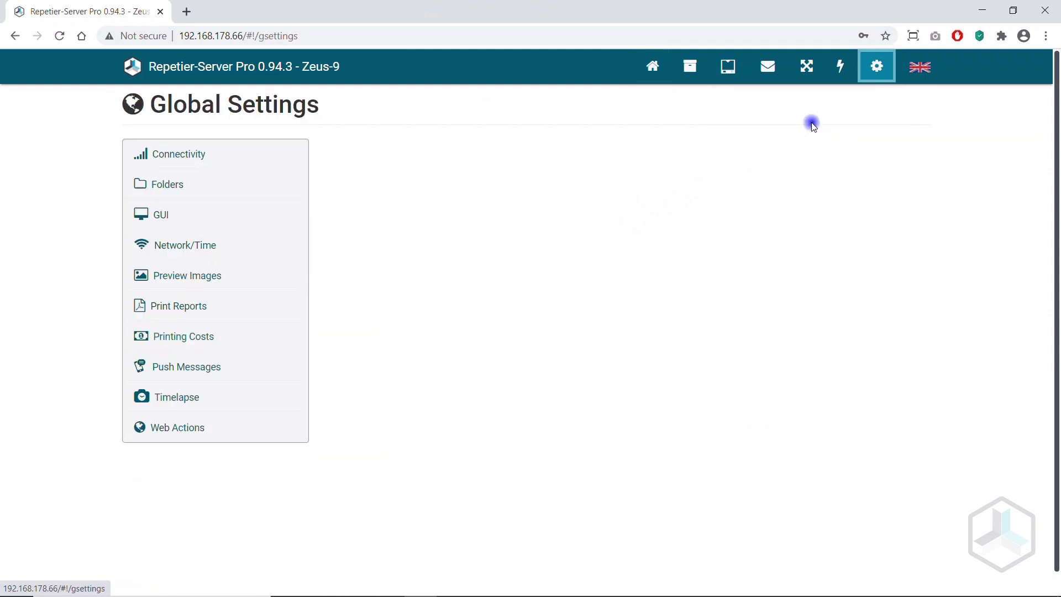
left_click(282, 158)
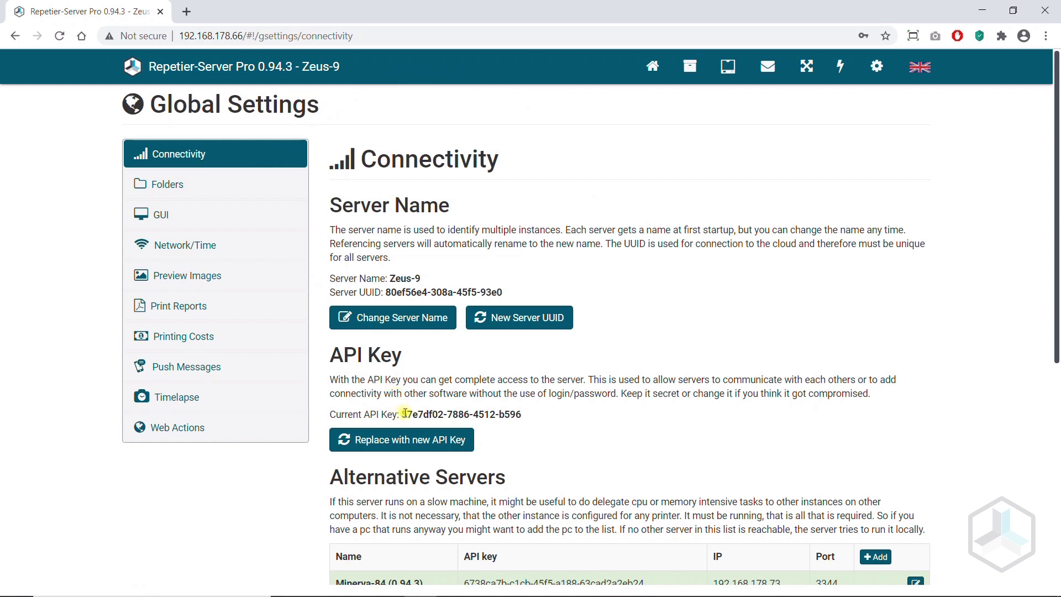
left_click_drag(402, 415, 524, 421)
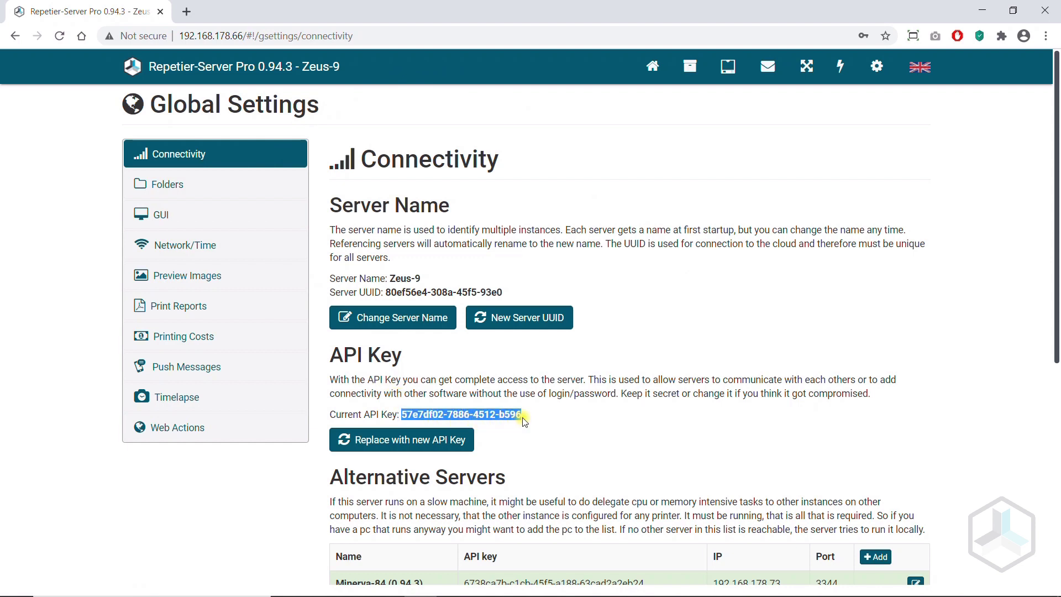
right_click(513, 415)
left_click(548, 421)
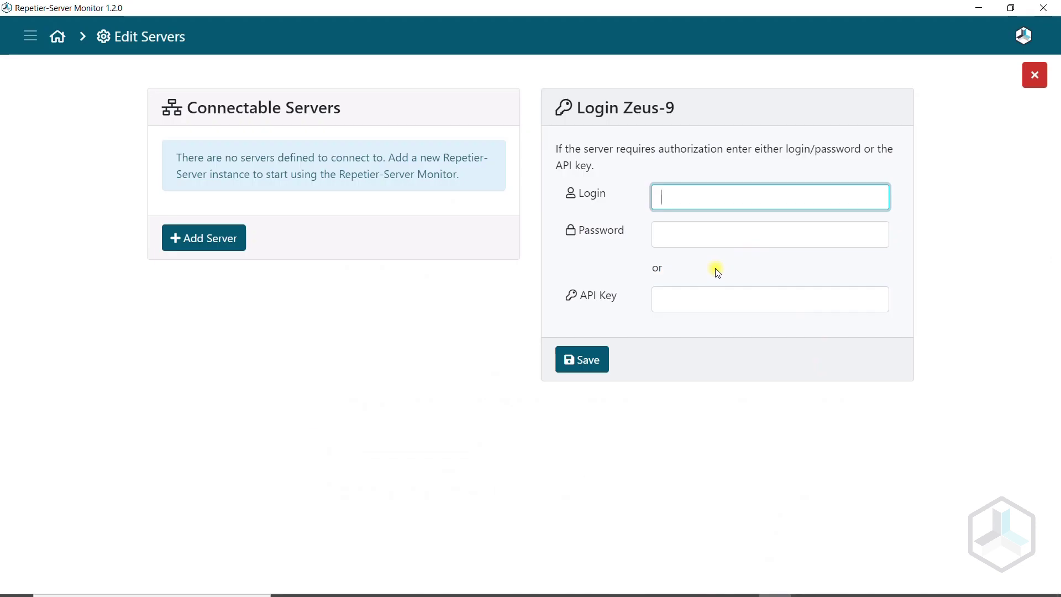
Back in Repetier-Server Monitor, paste the API key into the Zeus-9 login form and save the server.
left_click(695, 298)
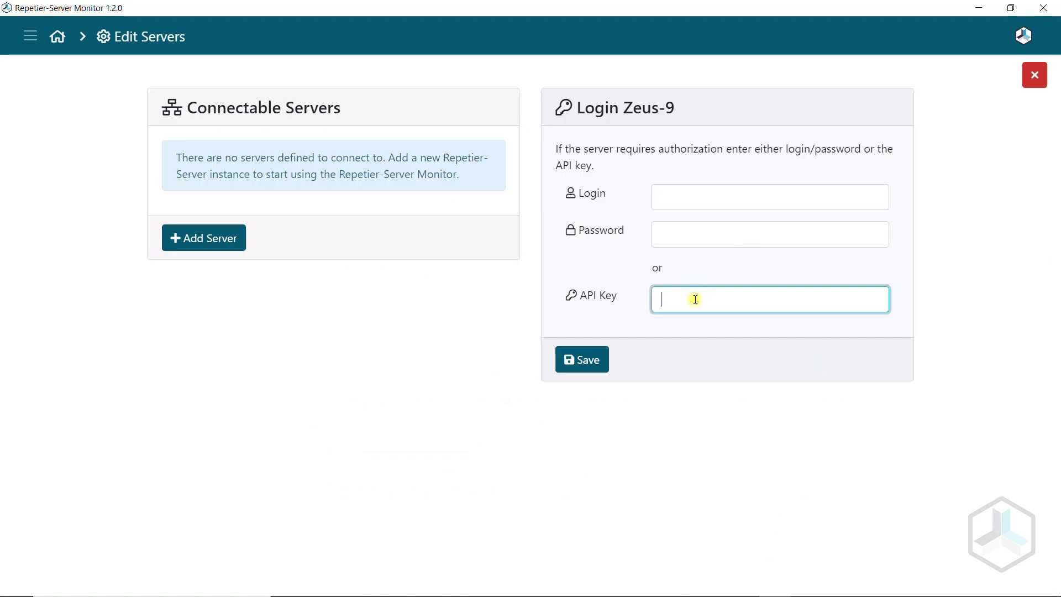
key("ctrl+v")
left_click(586, 359)
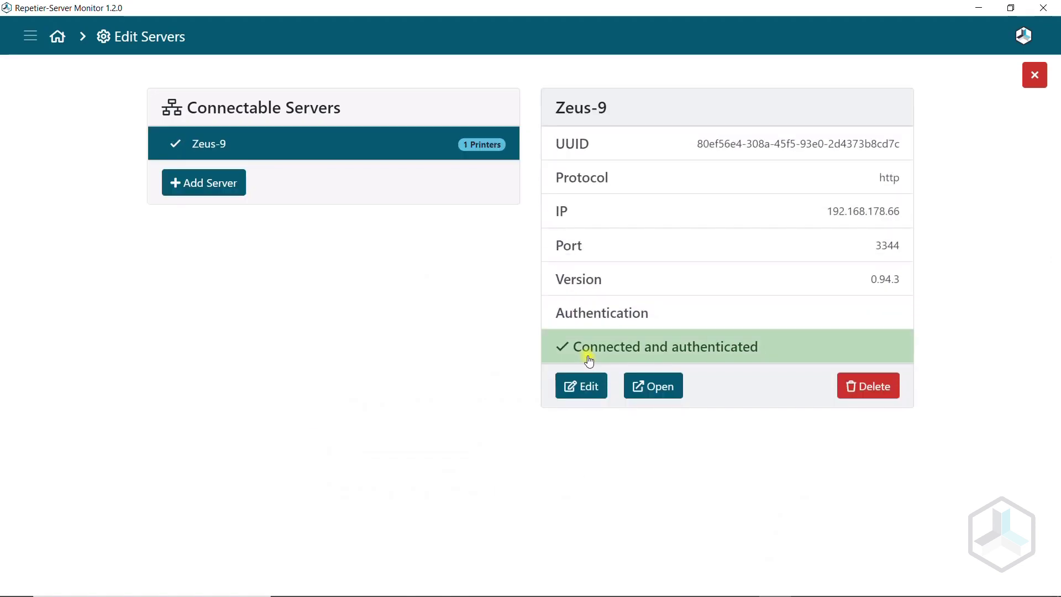
Open the Zeus-9 server interface, look over its dashboard and close the window.
left_click(658, 388)
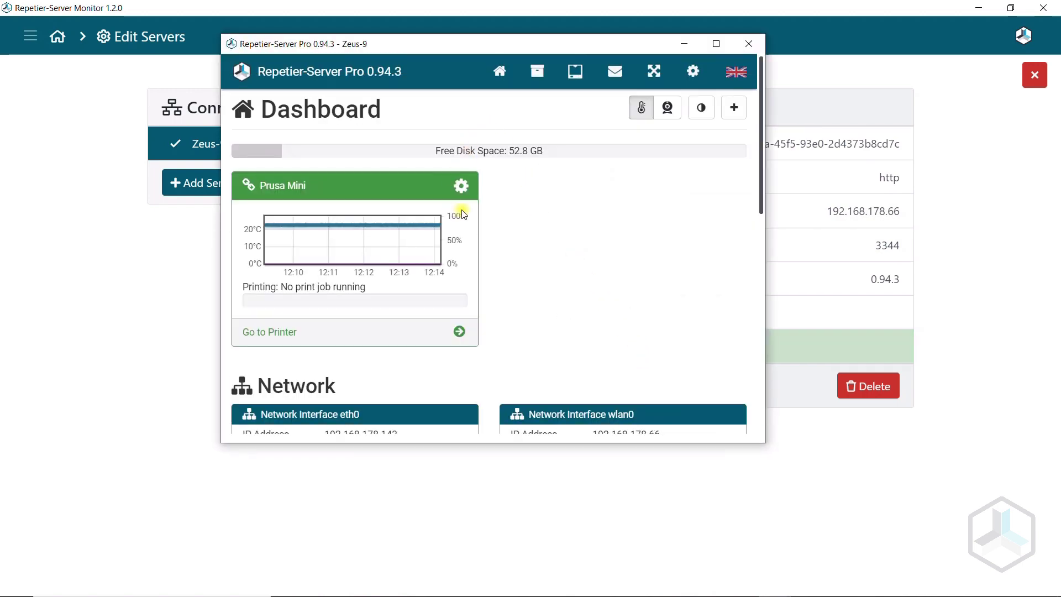
scroll(479, 238, "down", 1)
scroll(479, 242, "down", 4)
scroll(476, 240, "up", 5)
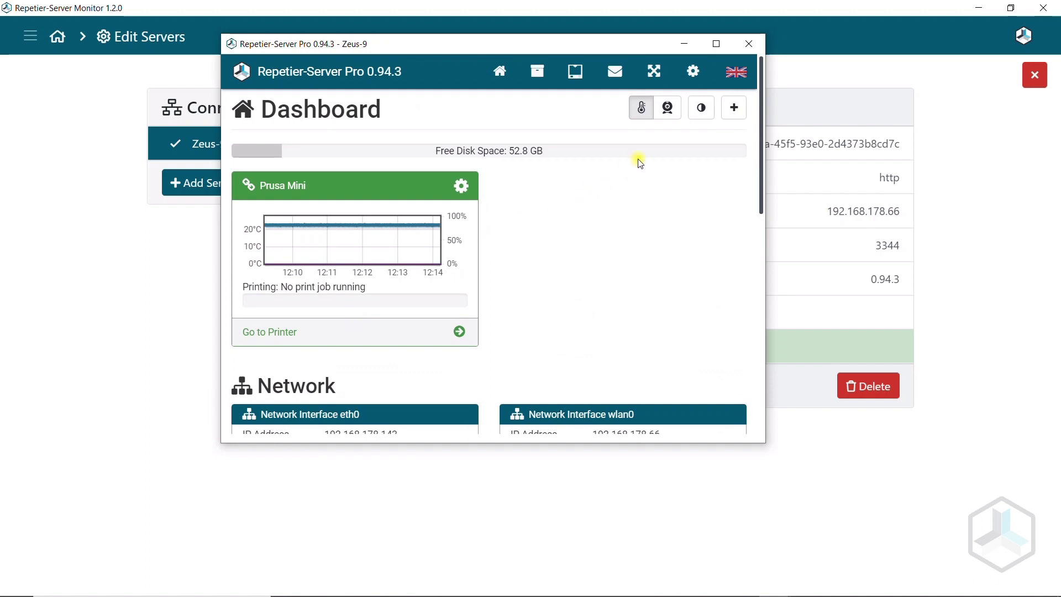
left_click(754, 47)
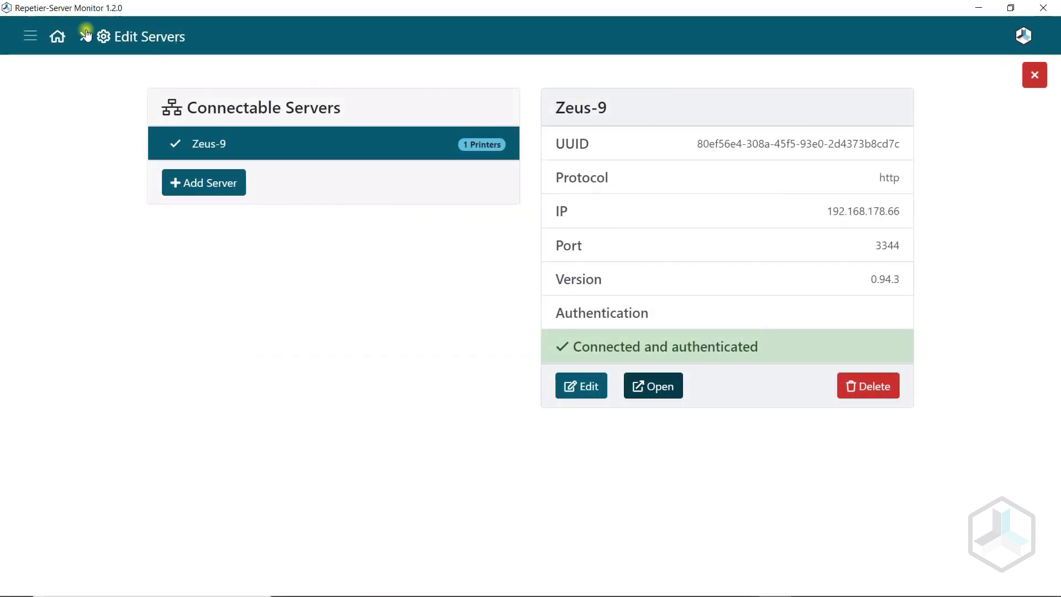
Set the default backup directory to C:\backup in the basic settings.
left_click(30, 35)
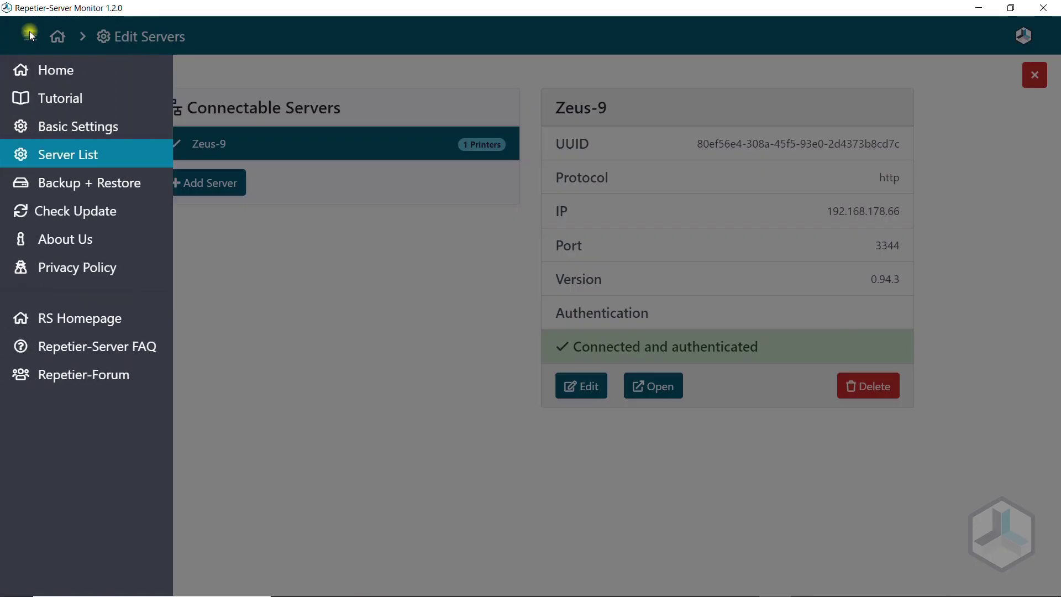
left_click(62, 183)
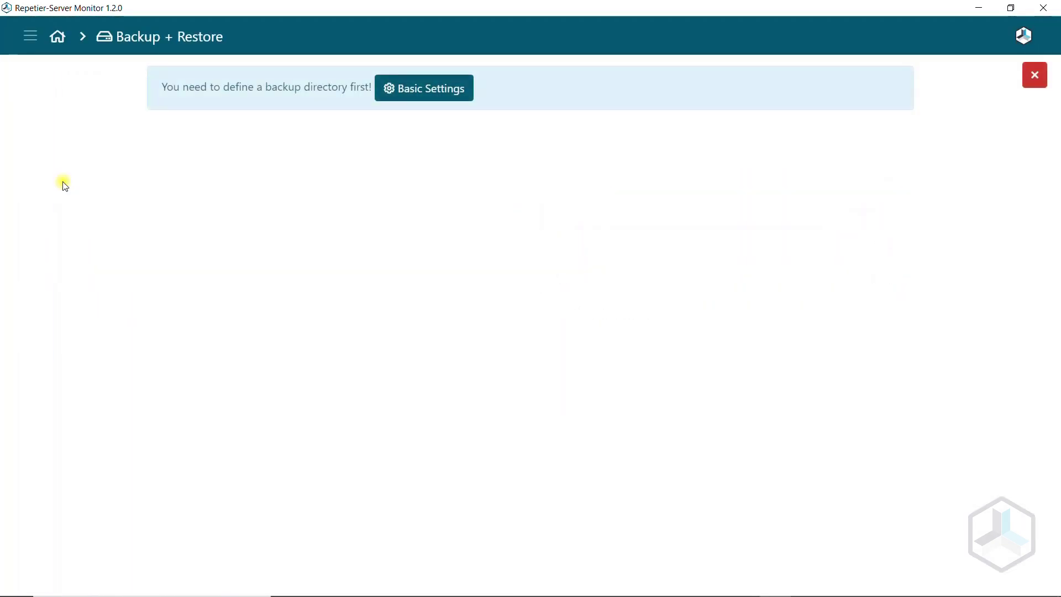
left_click(449, 93)
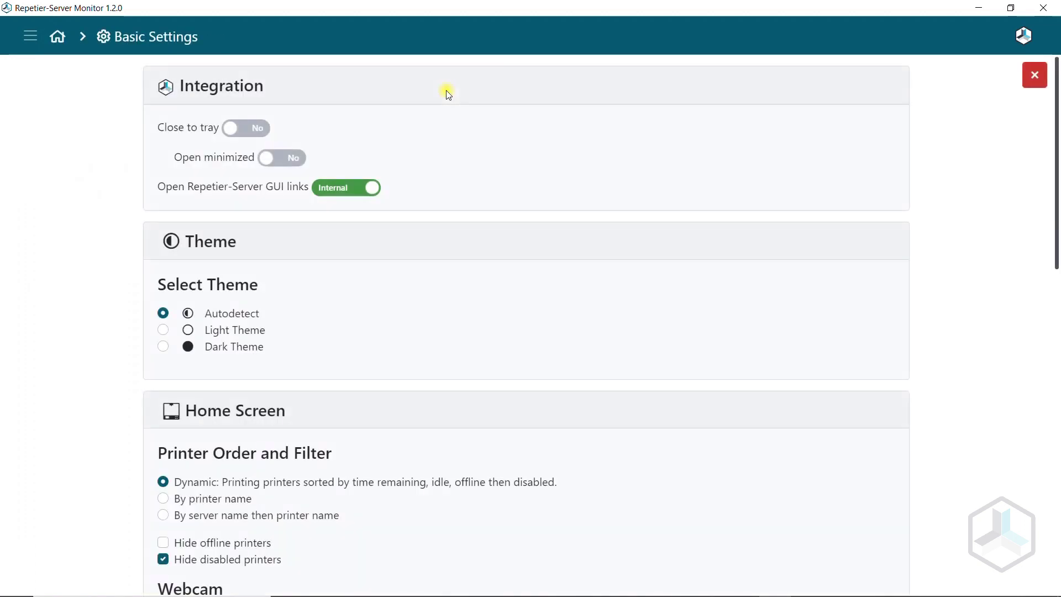
scroll(437, 166, "down", 8)
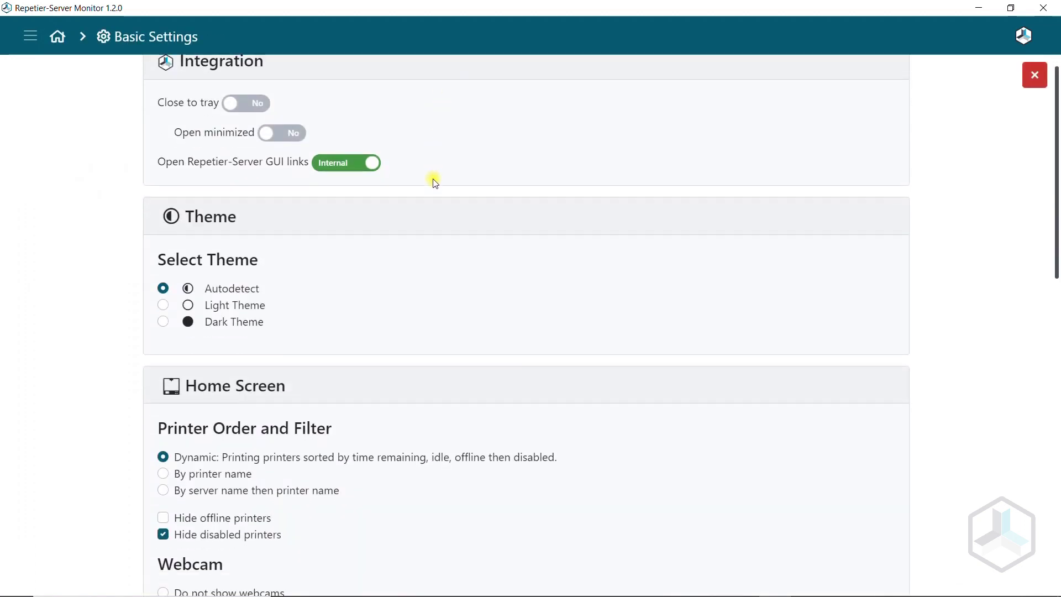
scroll(428, 205, "down", 5)
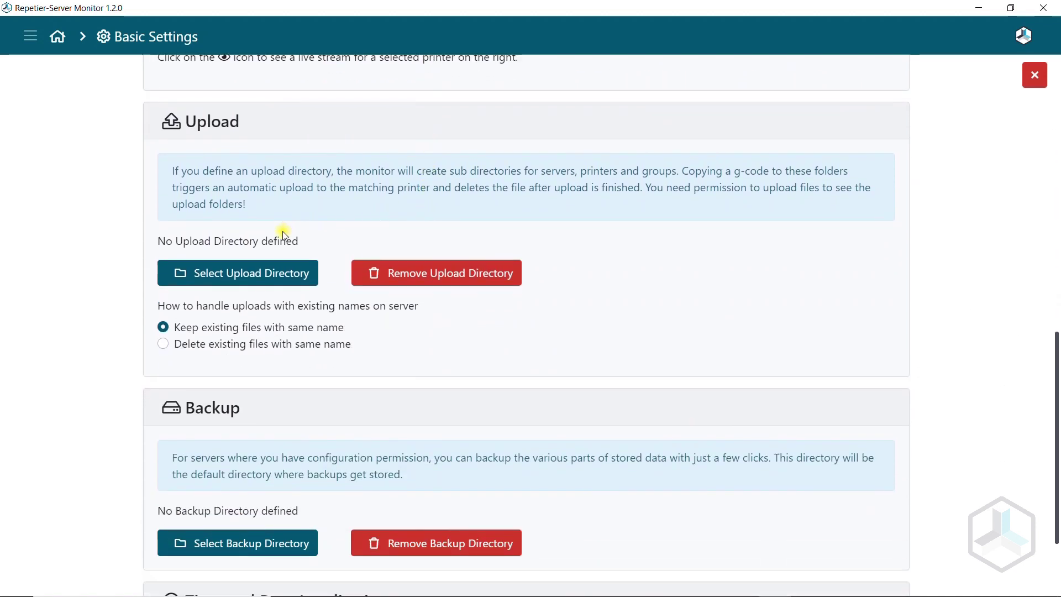
scroll(271, 242, "down", 2)
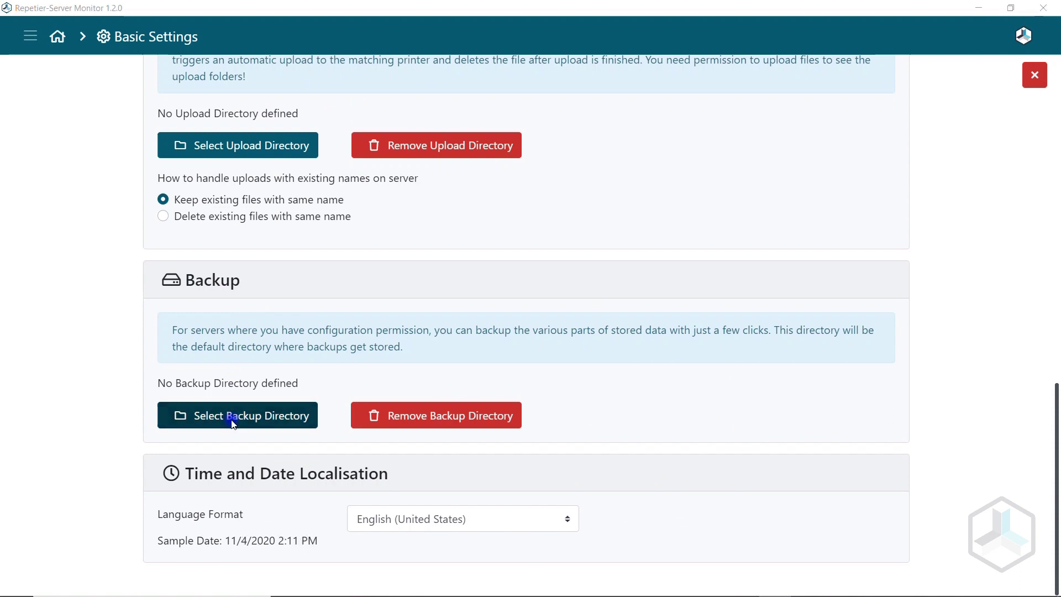
left_click(231, 421)
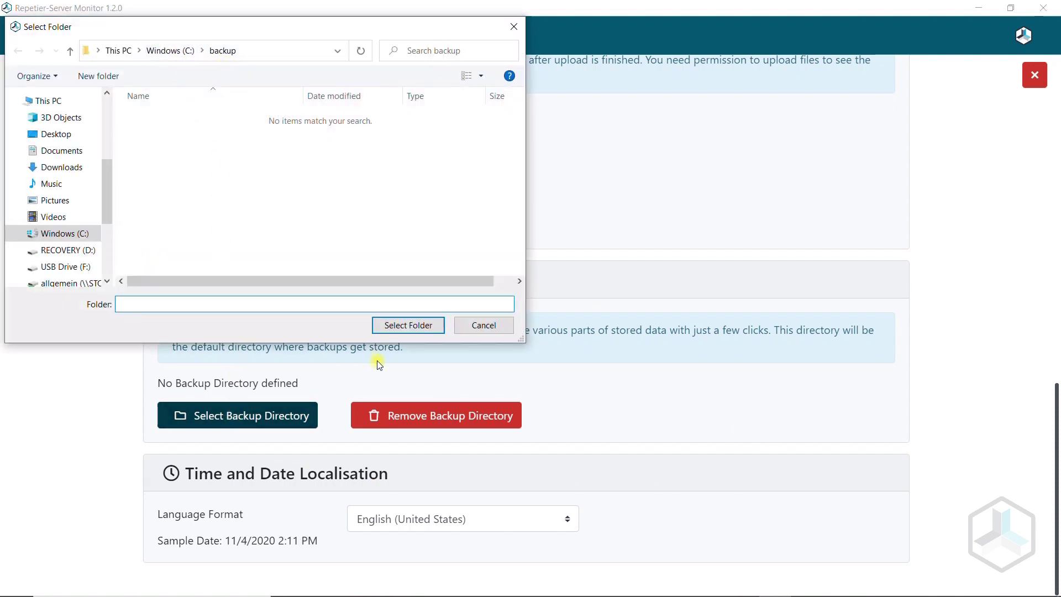
left_click(396, 328)
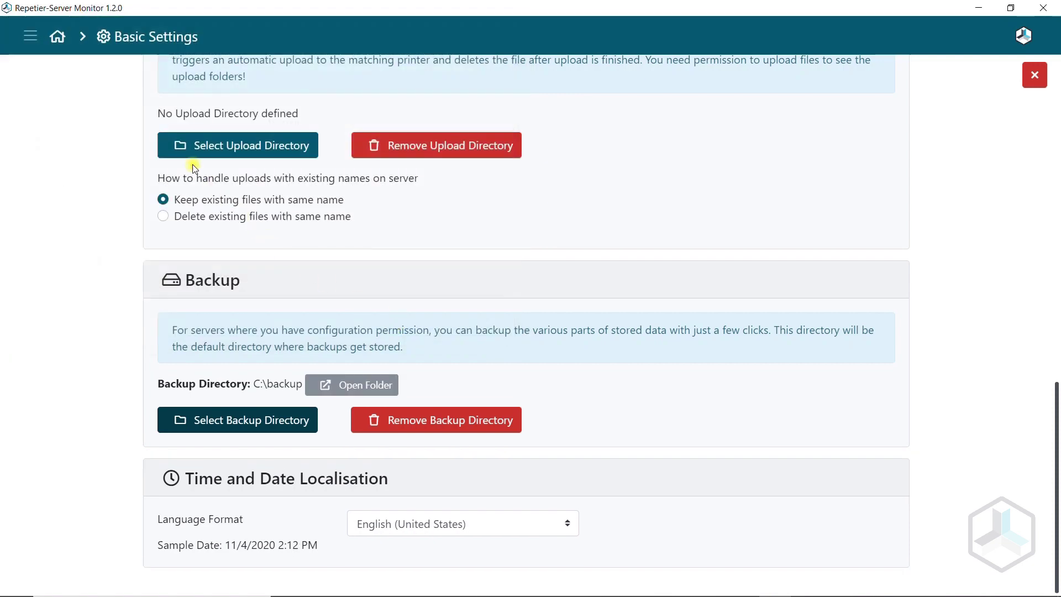
Set up a new backup named "Full backup" for the Zeus-9 server and continue to the content selection.
left_click(34, 36)
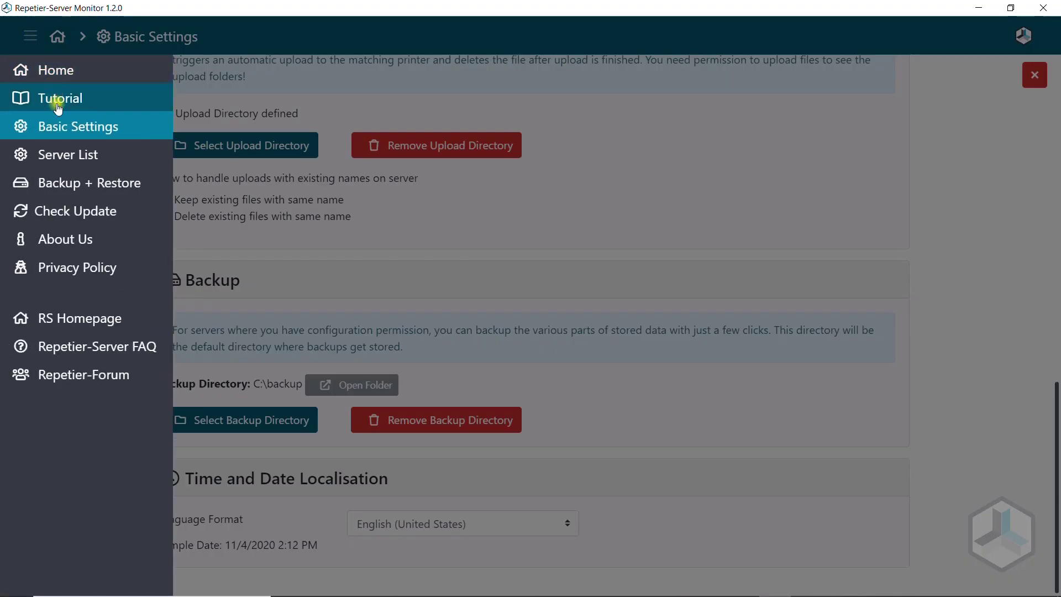
left_click(68, 184)
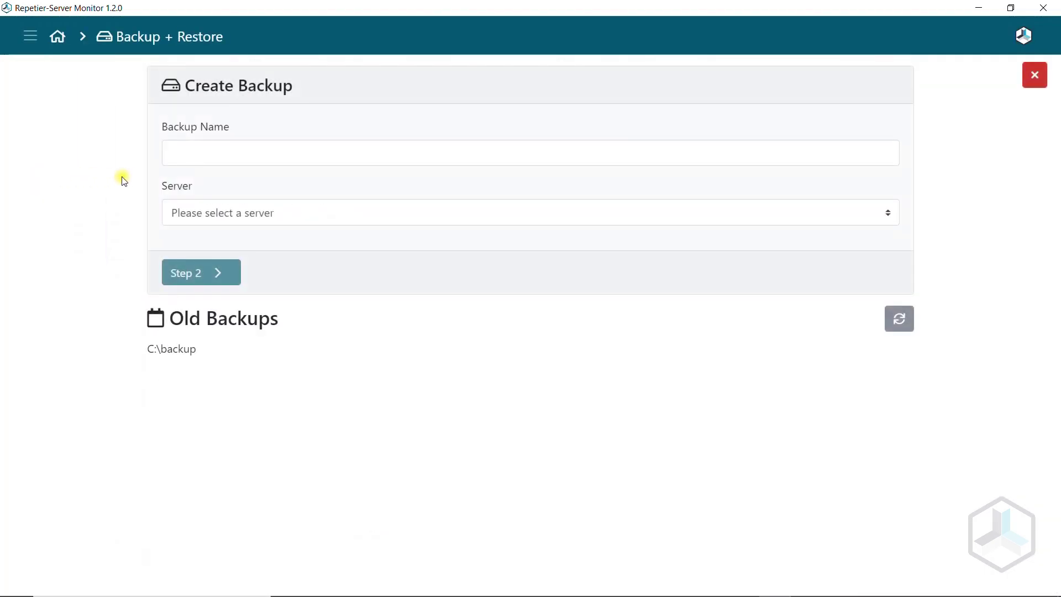
left_click(194, 157)
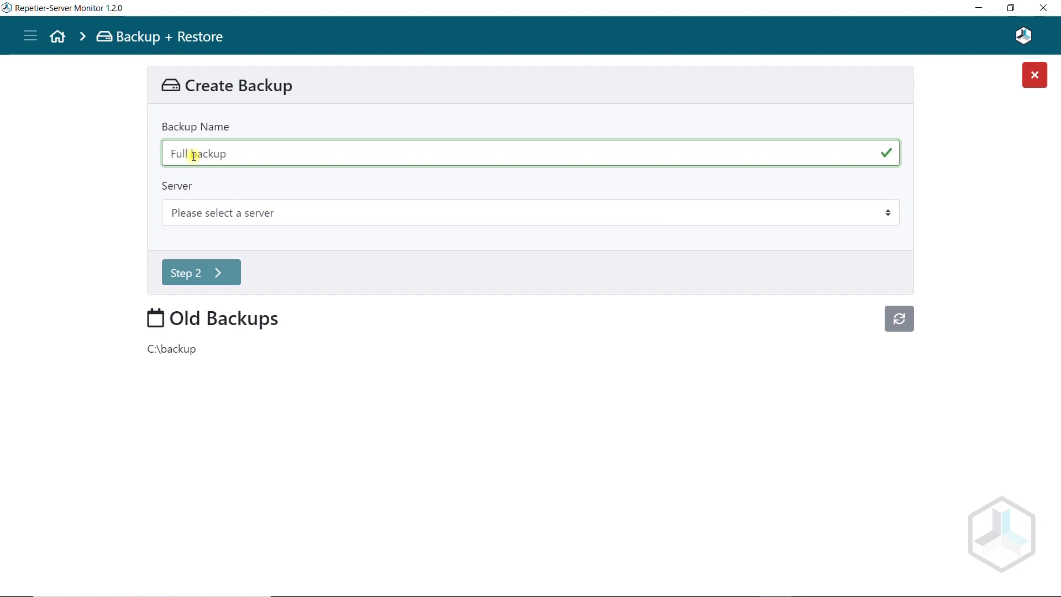
left_click(207, 213)
left_click(191, 256)
left_click(193, 272)
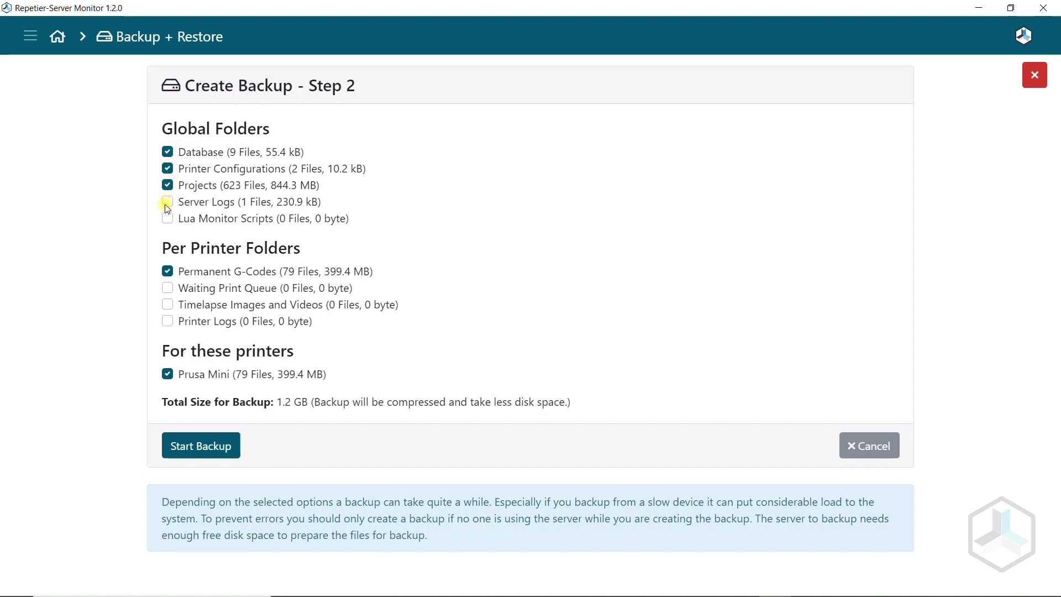
Include Server Logs and Lua Monitor Scripts, run the backup and dismiss its report.
left_click(167, 219)
left_click(190, 448)
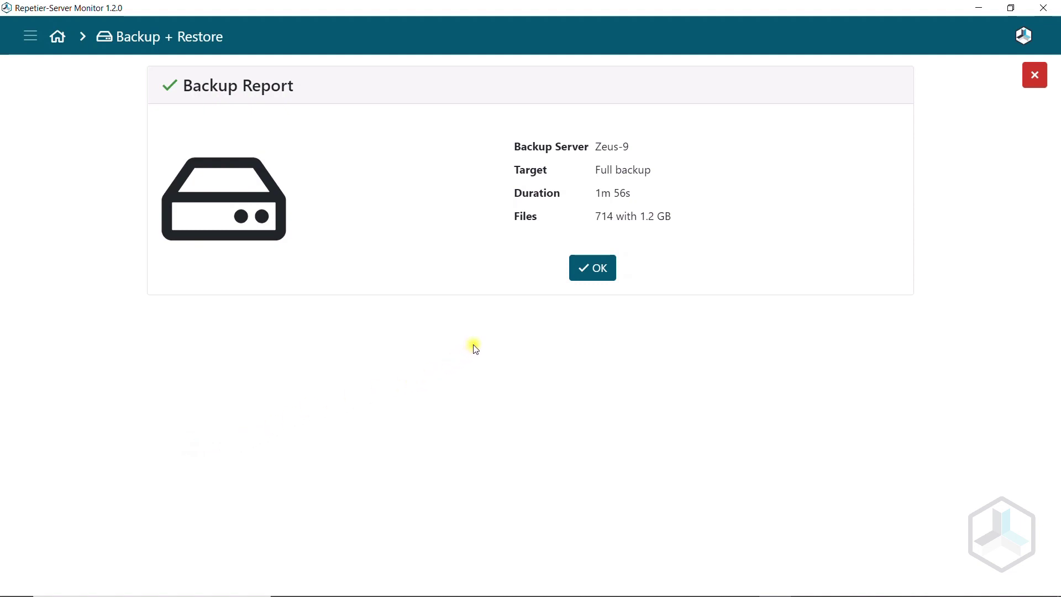
left_click(596, 269)
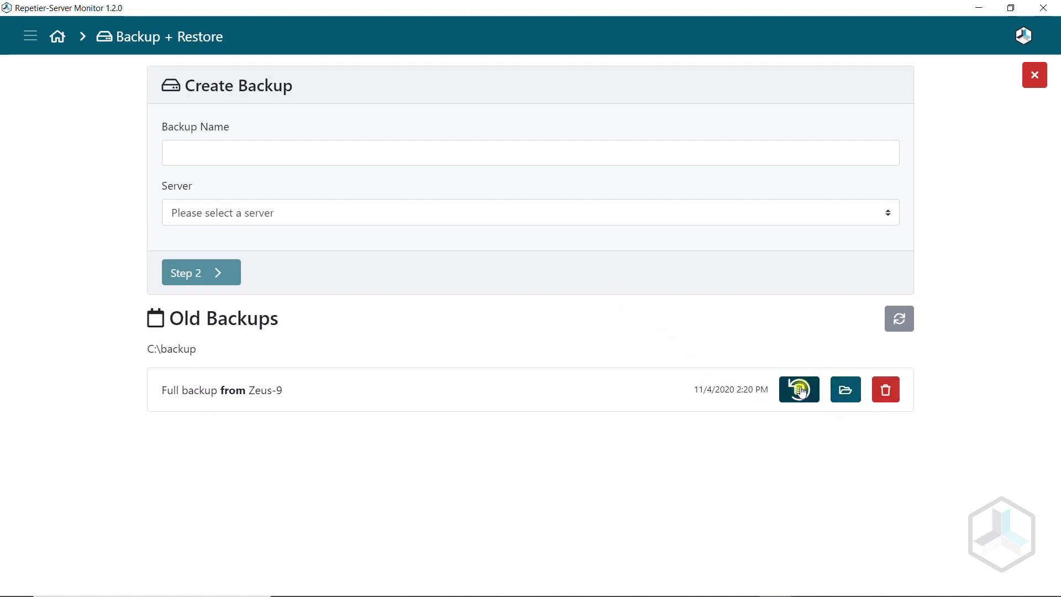
Open the folder of the "Full backup" entry to view its files, and close it again.
left_click(846, 393)
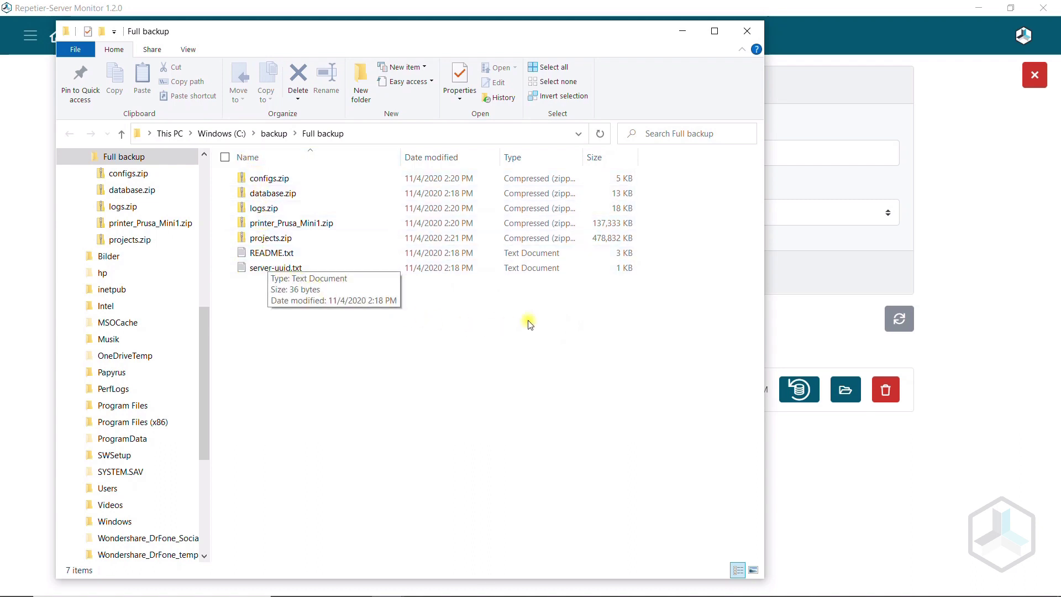
left_click(753, 29)
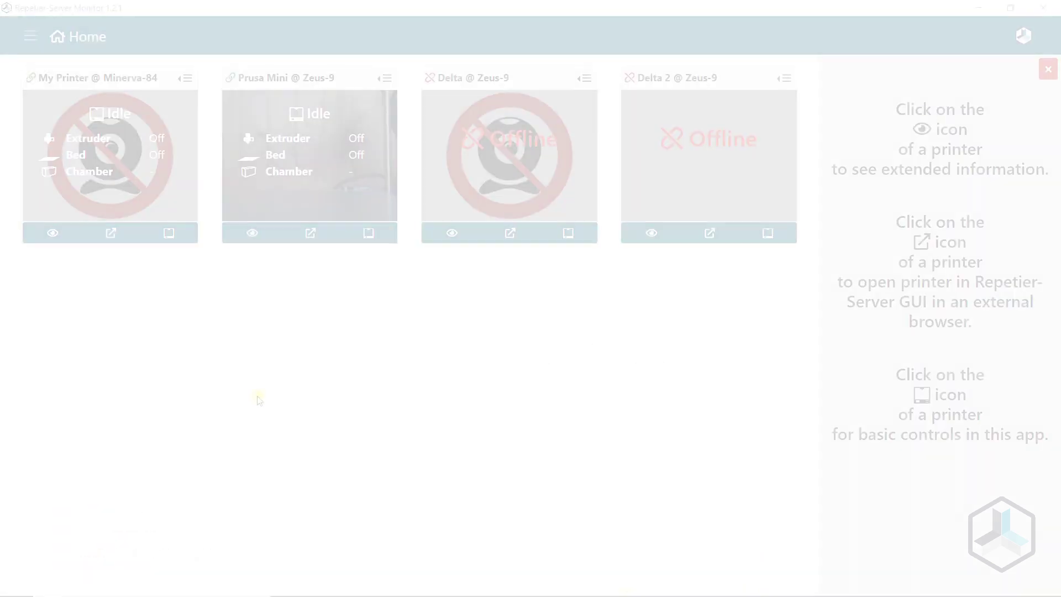
Open the restore setup for the "Full backup 4" entry and choose Zeus-9 as the target server.
left_click(31, 35)
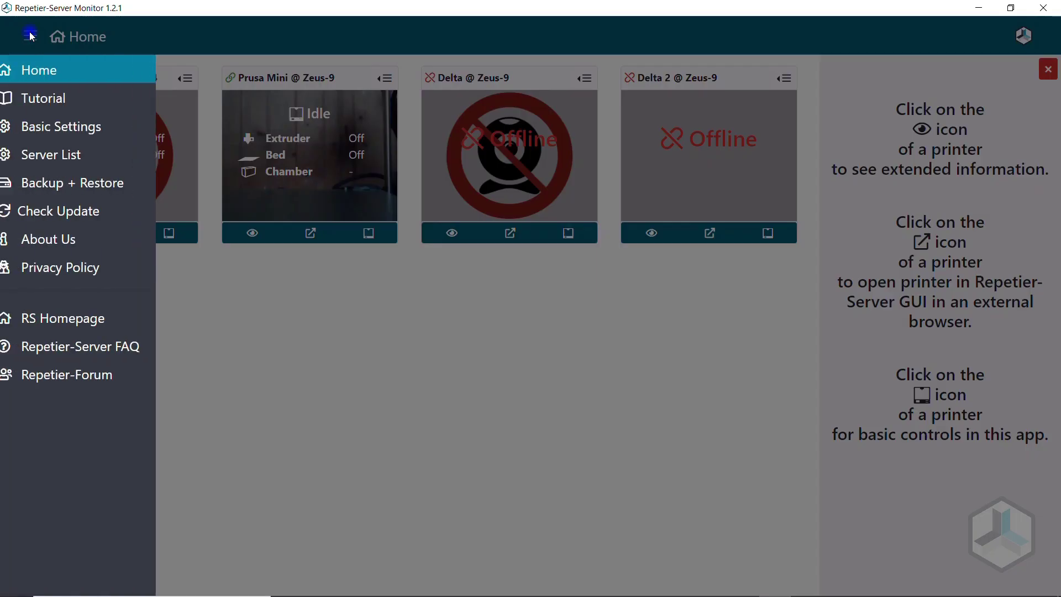
left_click(48, 182)
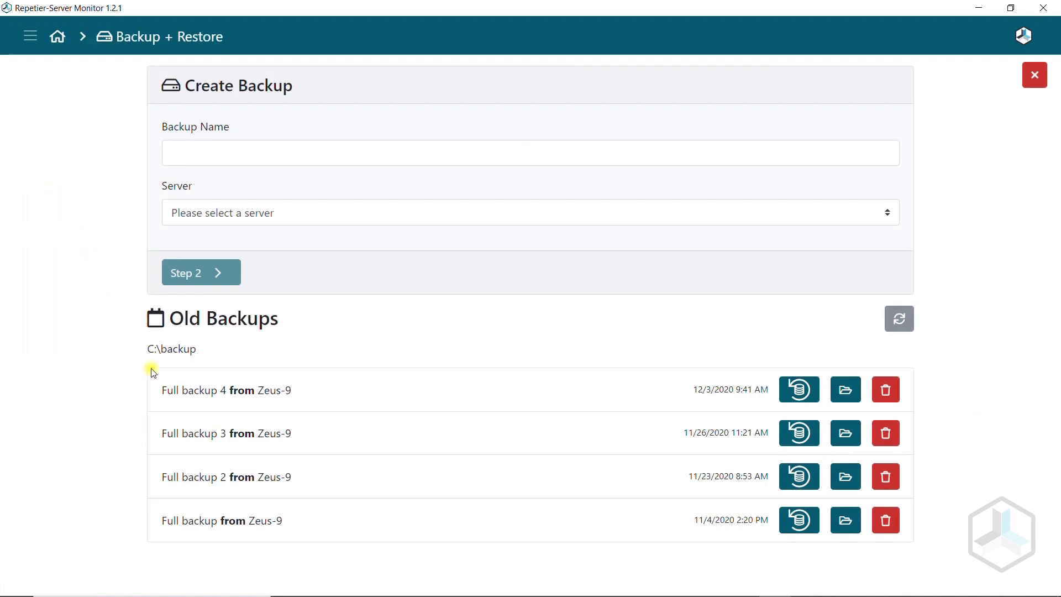
left_click(800, 389)
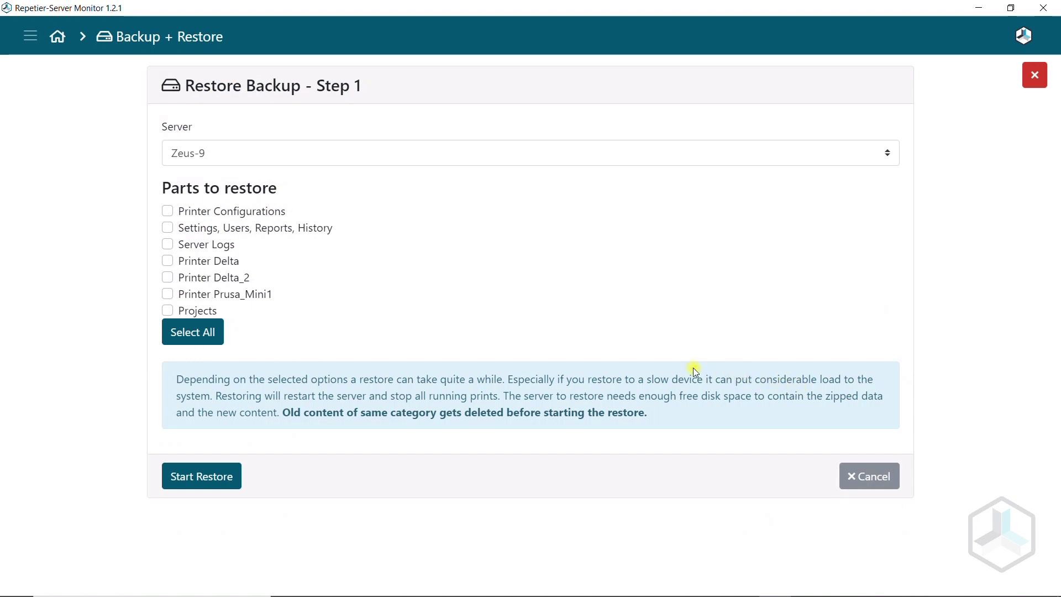
left_click(281, 154)
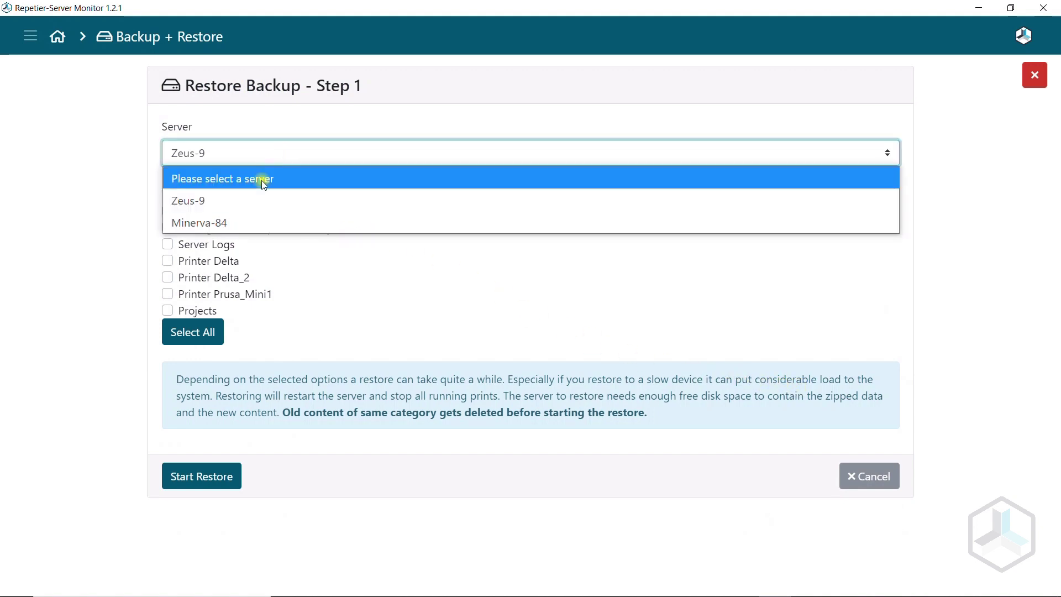
left_click(239, 198)
Include all parts in the restore, run it and close the progress report once it finishes.
left_click(179, 333)
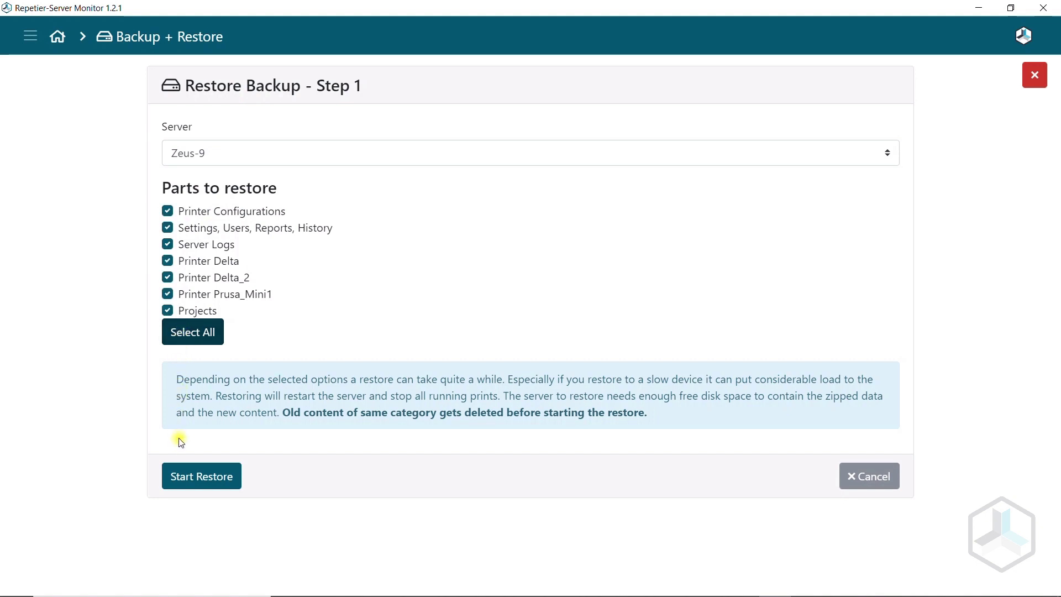
left_click(197, 475)
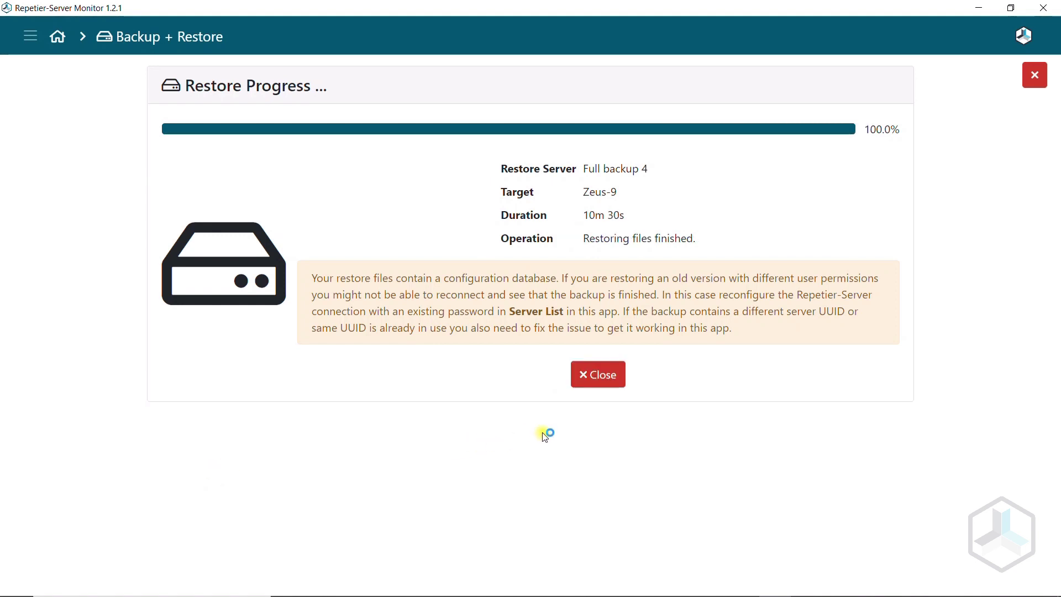
left_click(596, 374)
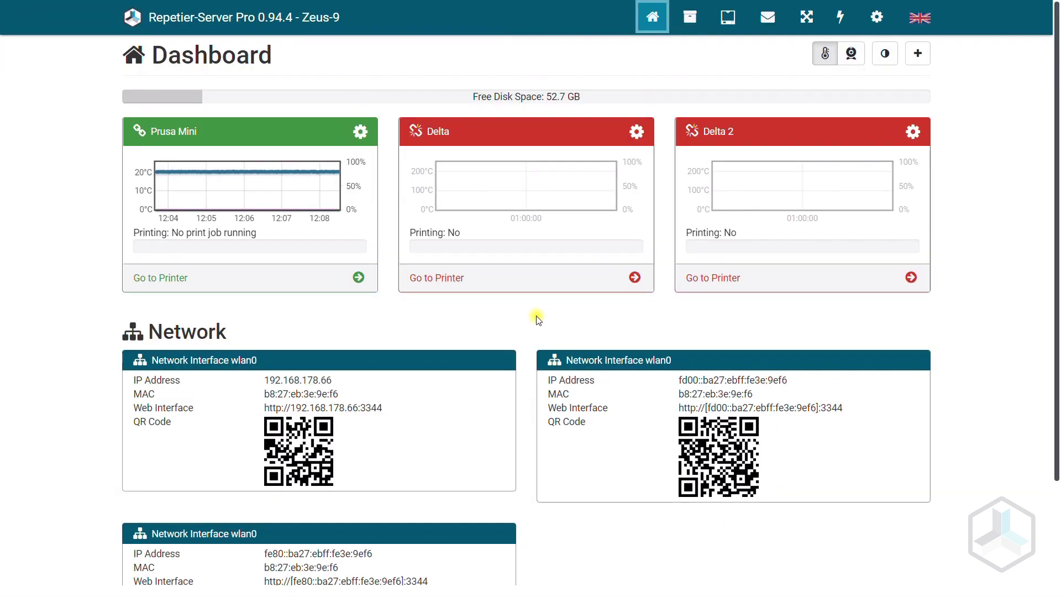
Check the restored data by viewing the Prusa Mini's print files and the "Anatomical Human Male Skull" project.
left_click(233, 280)
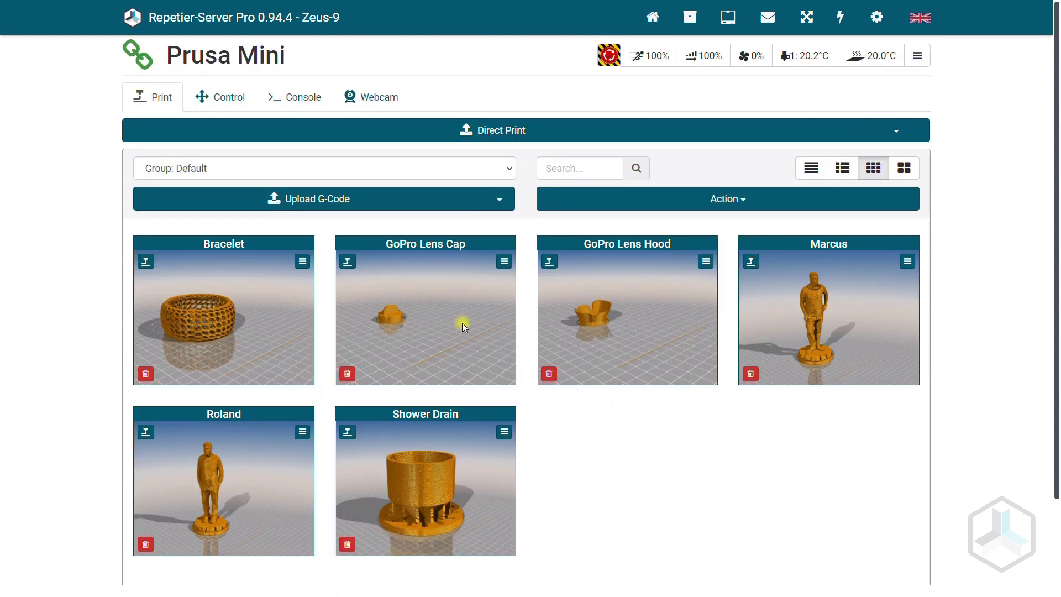
left_click(691, 22)
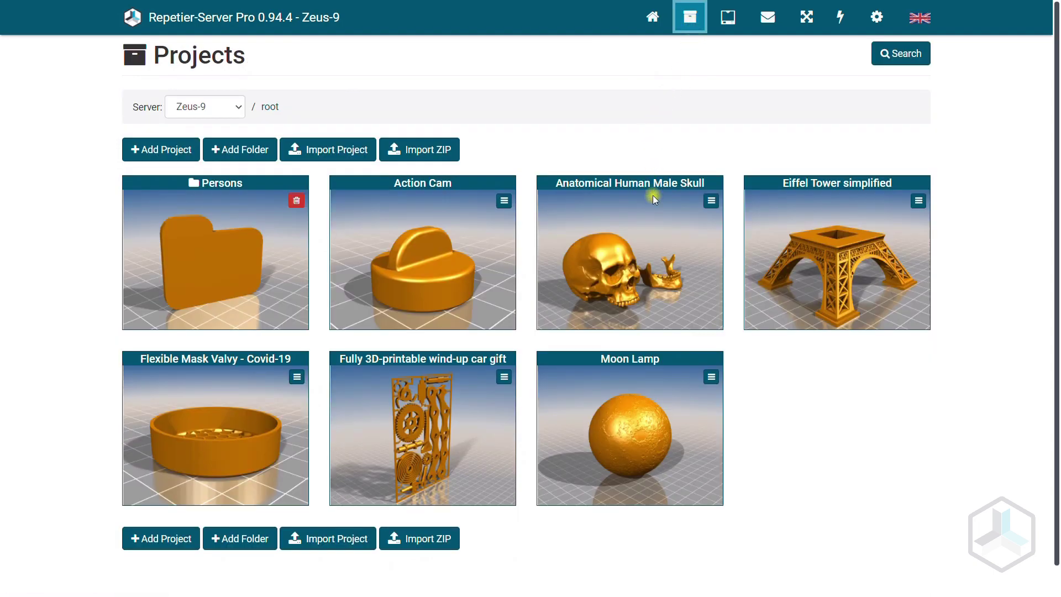
left_click(629, 247)
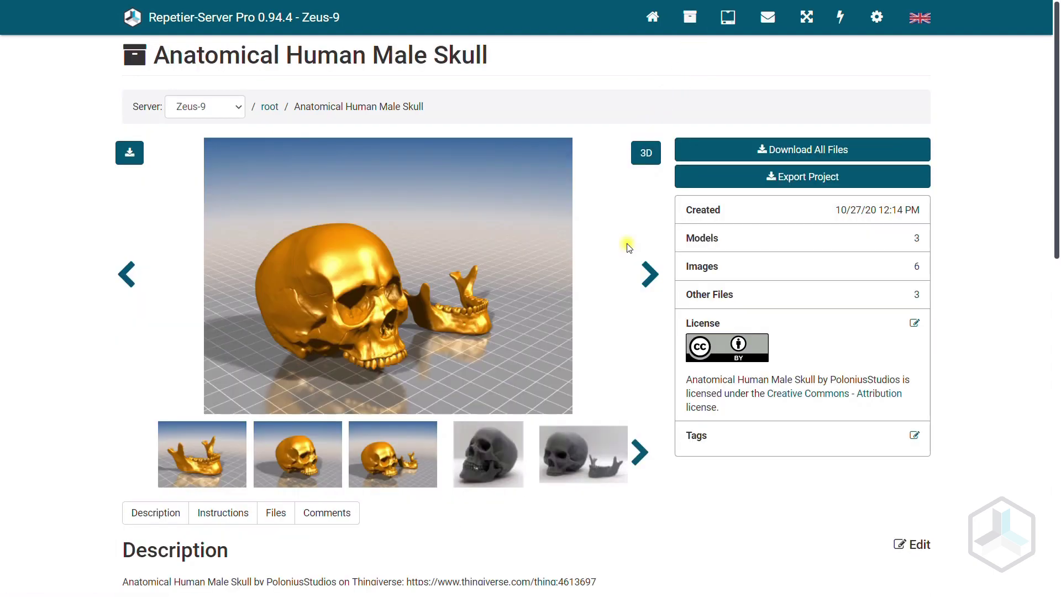